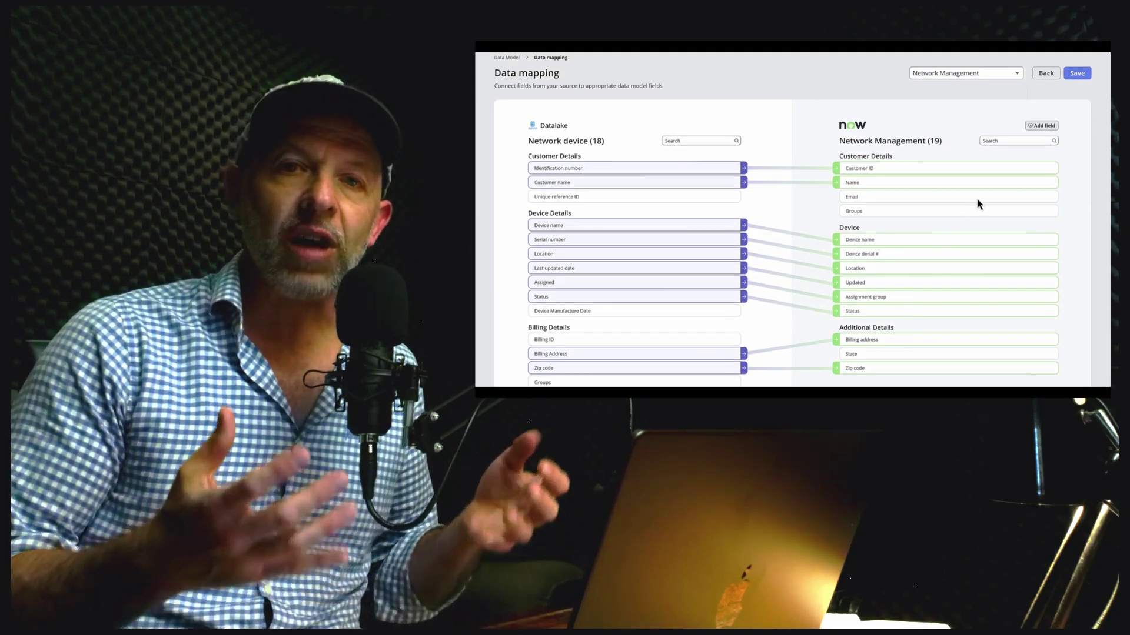
- Save the field mapping and view the Network Management data model's Customers and Network metrics sources
left_click(1077, 74)
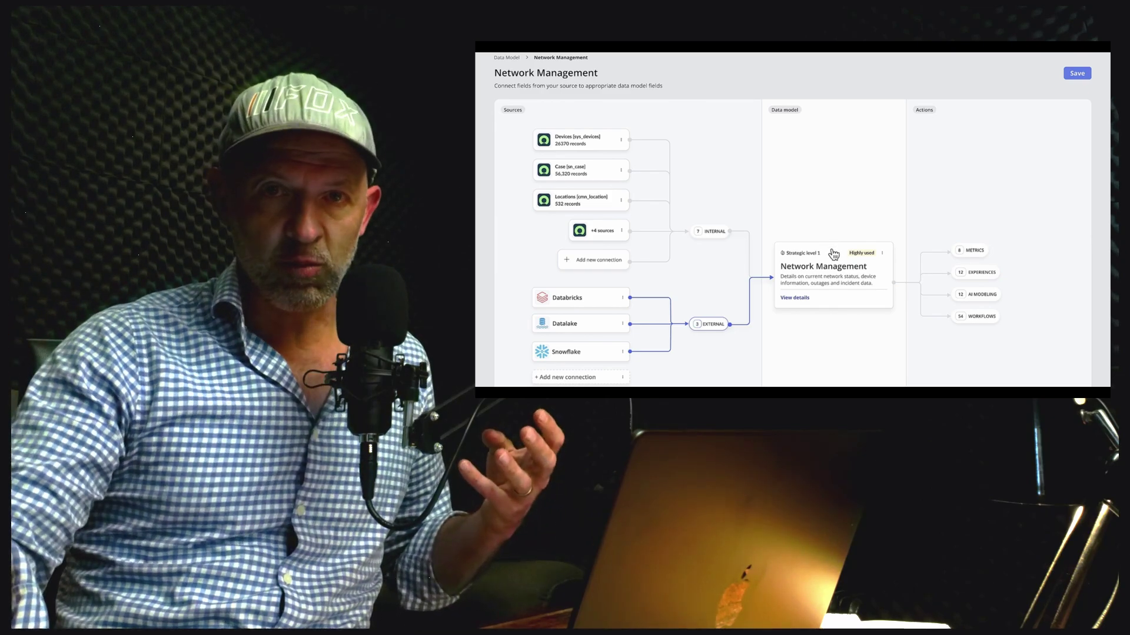
left_click(831, 251)
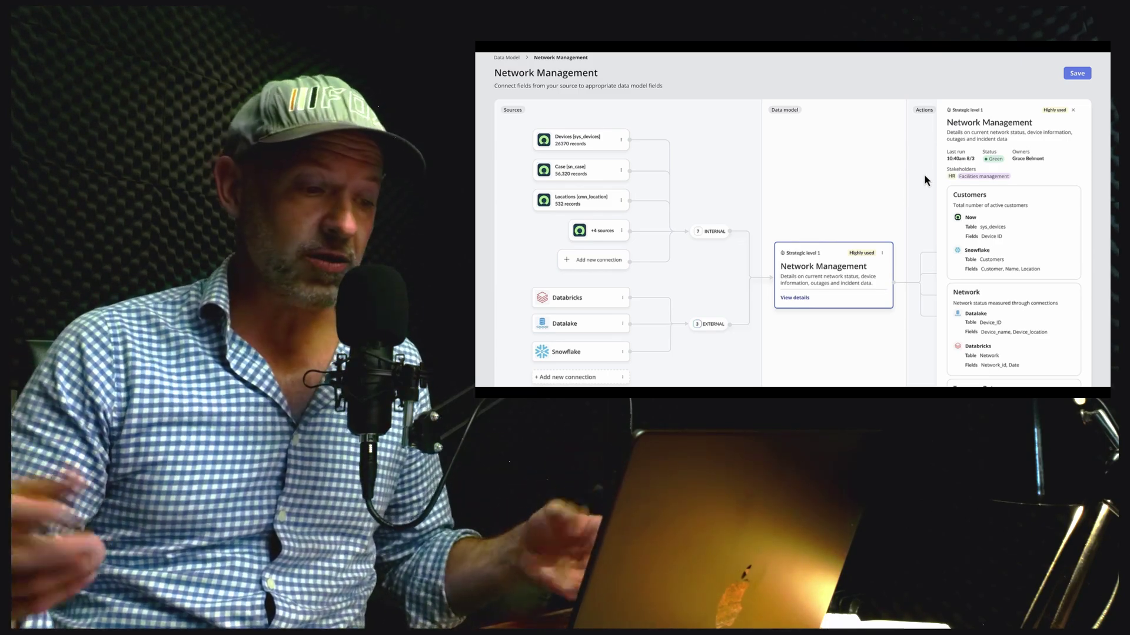
scroll(924, 173, "down", 1)
scroll(924, 180, "down", 1)
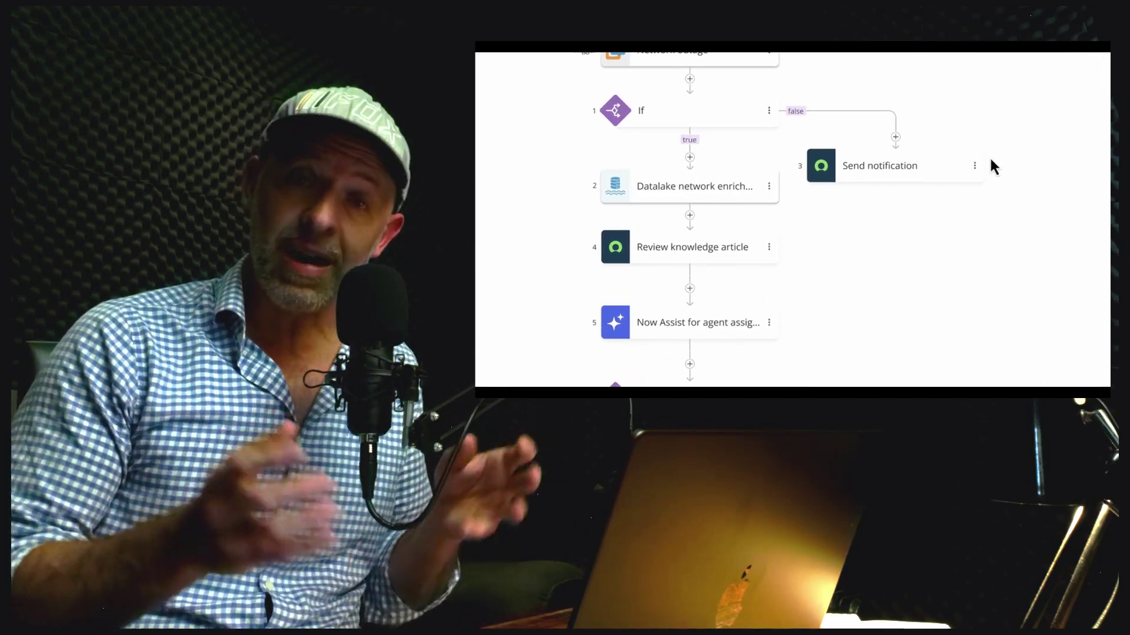
scroll(990, 156, "down", 3)
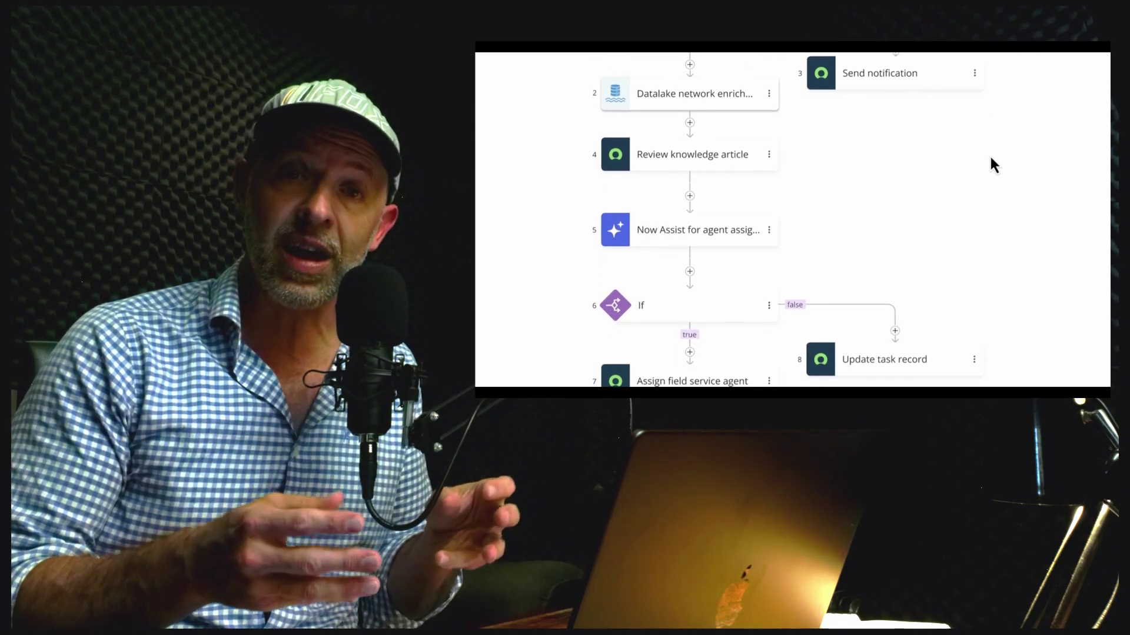
- Pan the Network Management flow down to its Now Assist assignment and field-service-agent steps
left_click_drag(990, 155, 989, 66)
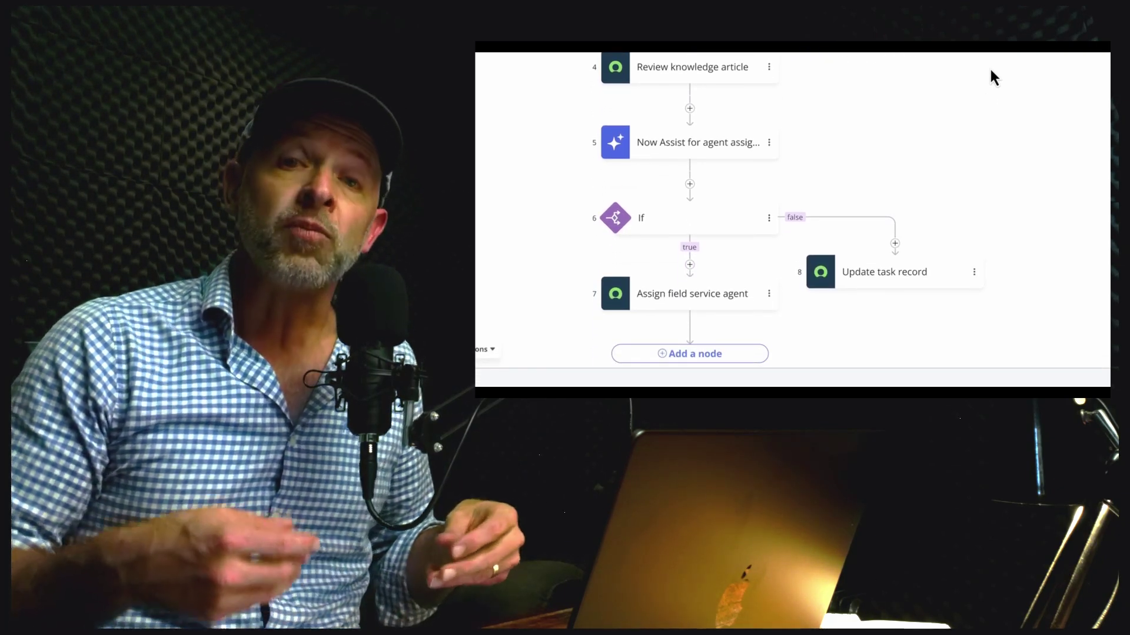